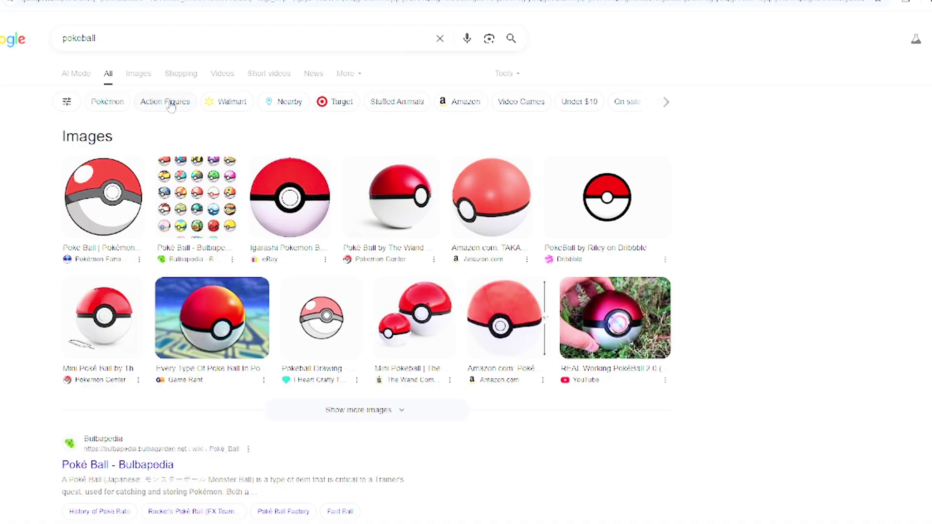
Step: Image-search 'pokeball 2d', save the MakerWorld Poké Ball picture, then search 'image to stl'
click(138, 73)
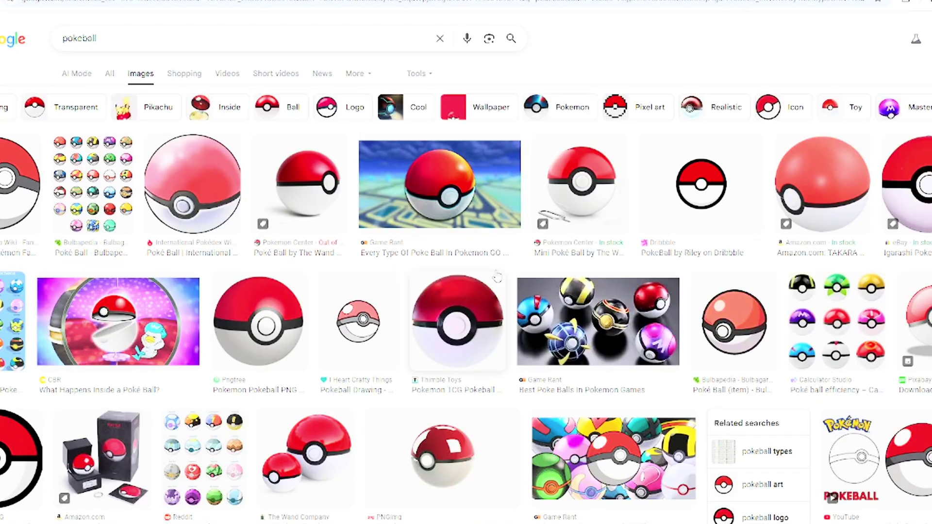
scroll(555, 253, down, 1)
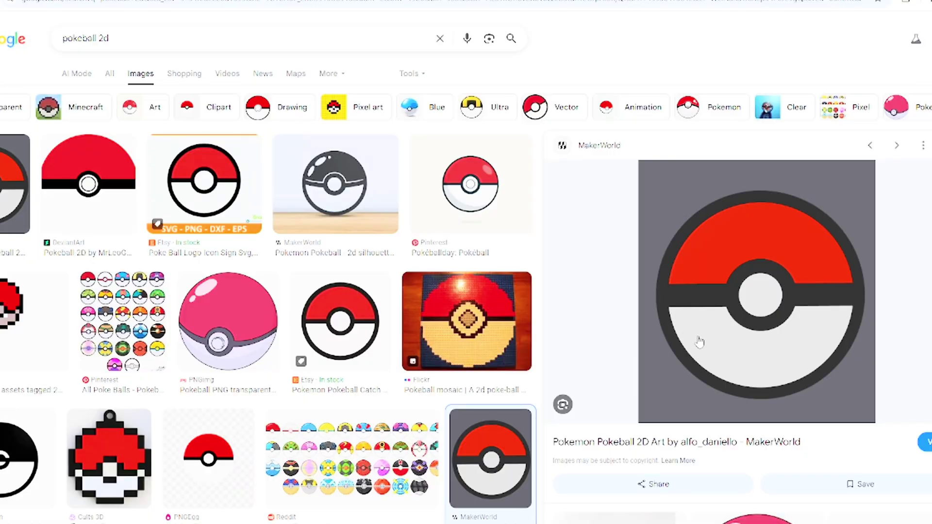
right_click(760, 304)
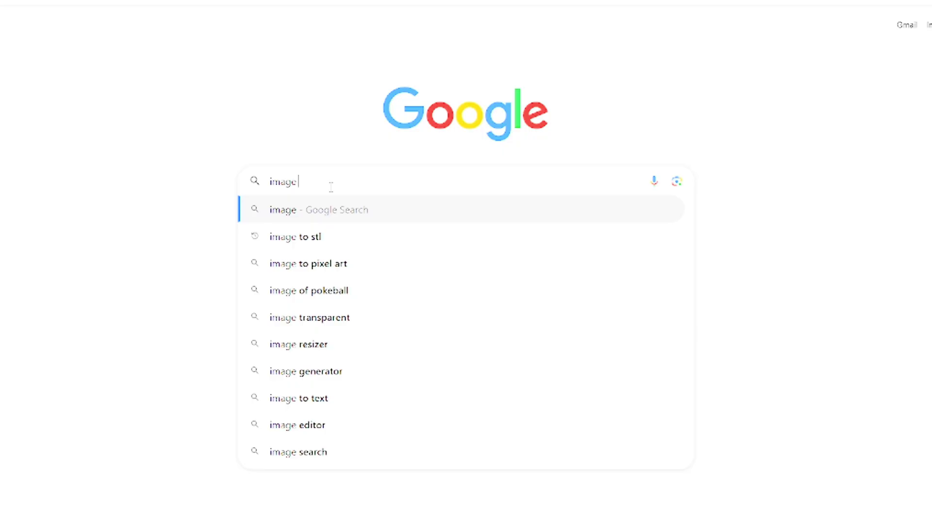
click(363, 243)
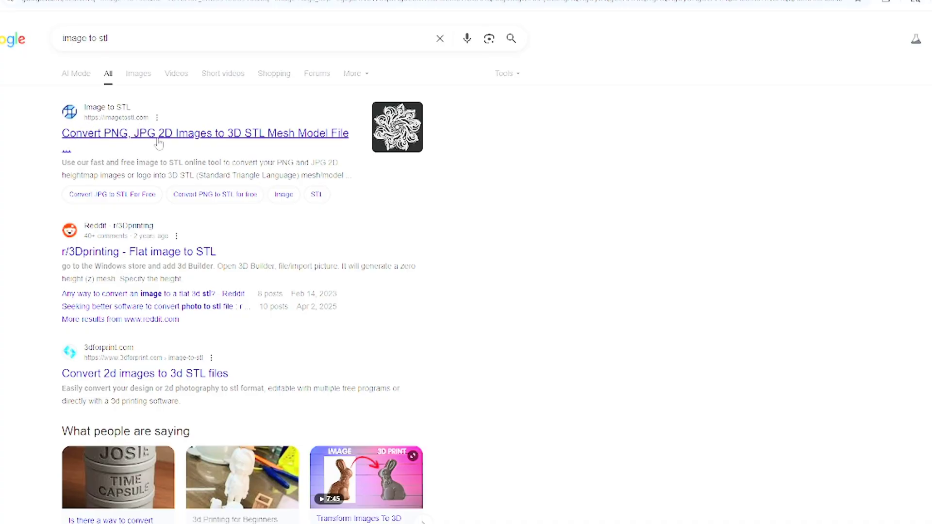
Step: Upload the Poké Ball picture to imagetostl.com and convert it to STL with Invert Output on
click(286, 140)
scroll(853, 328, down, 3)
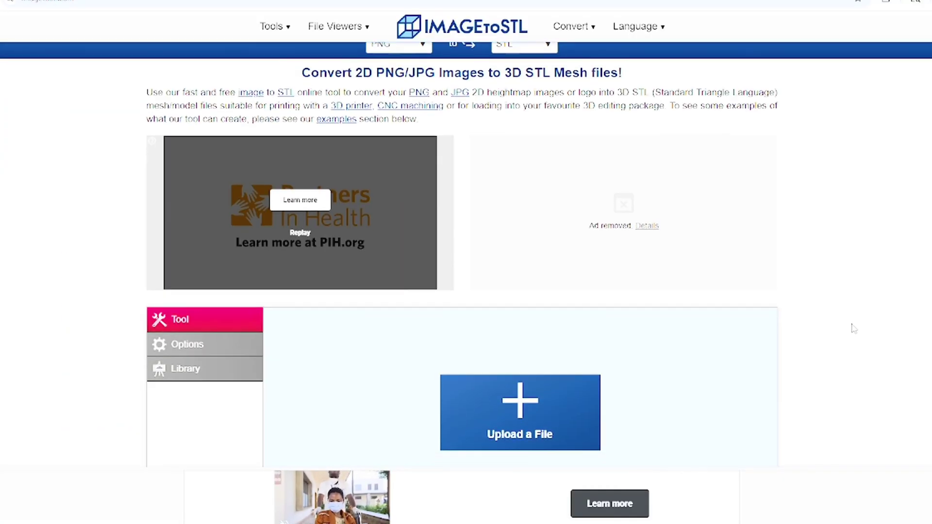
click(520, 259)
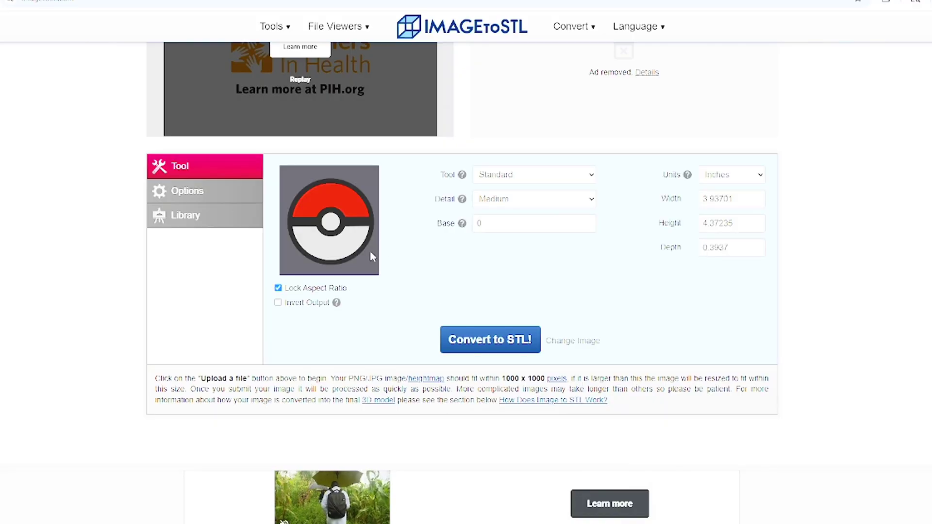
click(278, 303)
click(476, 351)
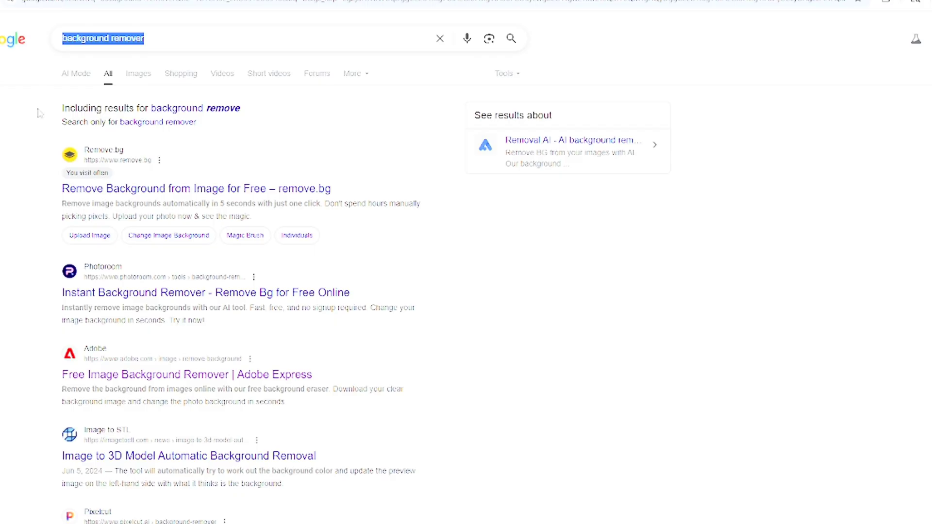
Step: Leave the background remover results and return to the IMAGEtoSTL tab showing the Poké Ball relief
click(40, 114)
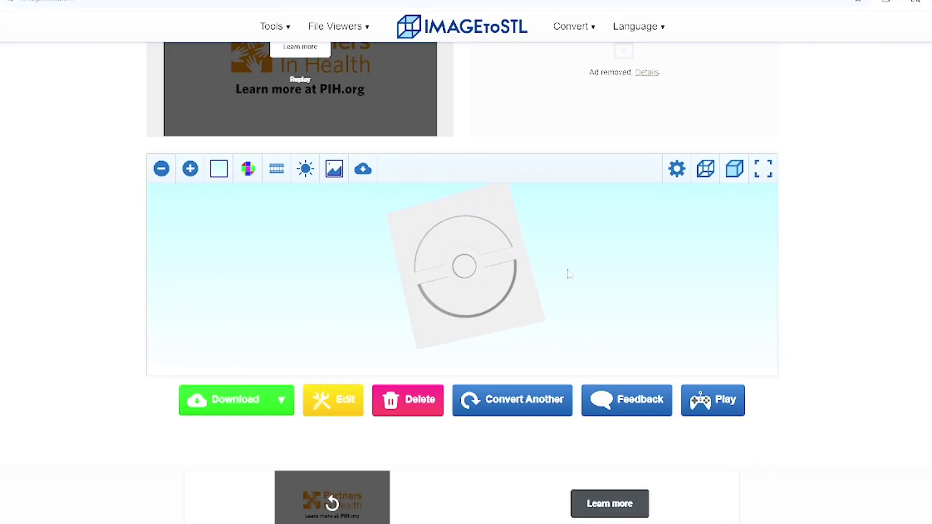
Step: Upload the transparent-background Poké Ball image and convert it to an STL disc at Low detail
click(519, 398)
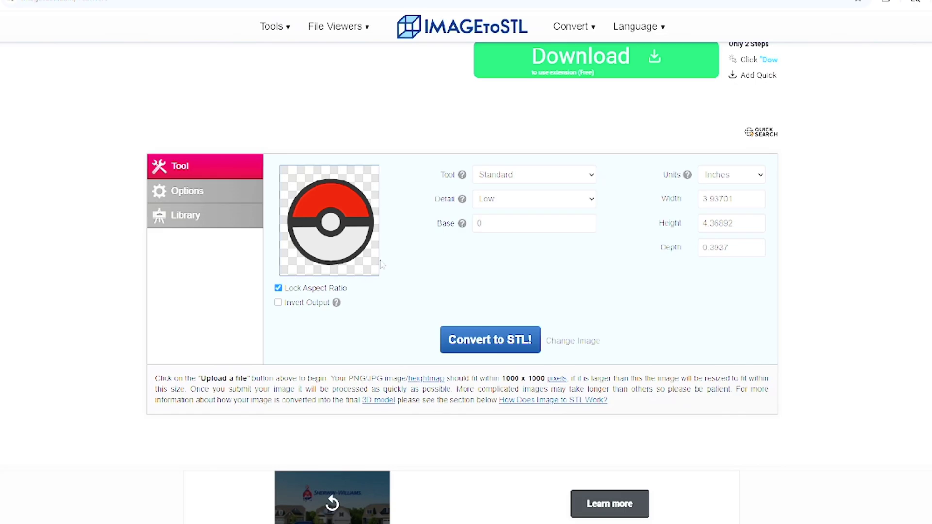
scroll(379, 259, up, 3)
scroll(376, 257, down, 3)
click(181, 194)
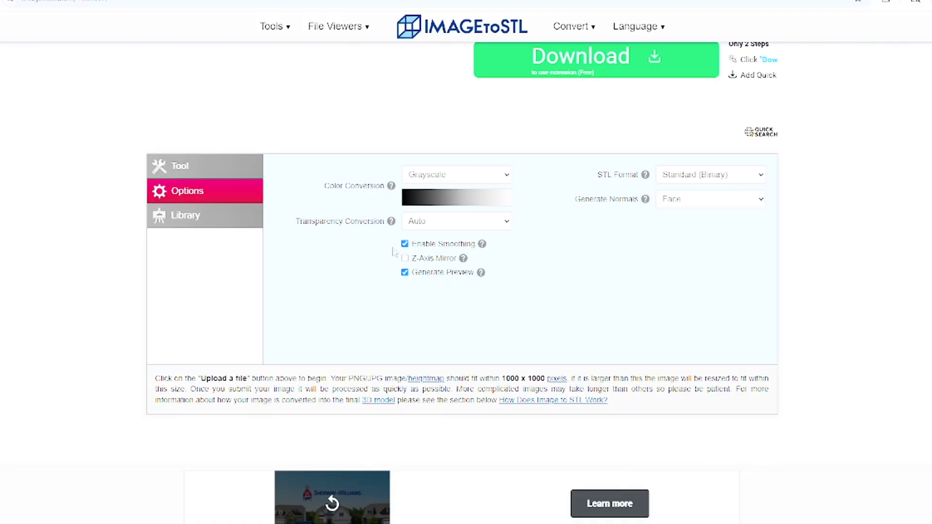
click(220, 170)
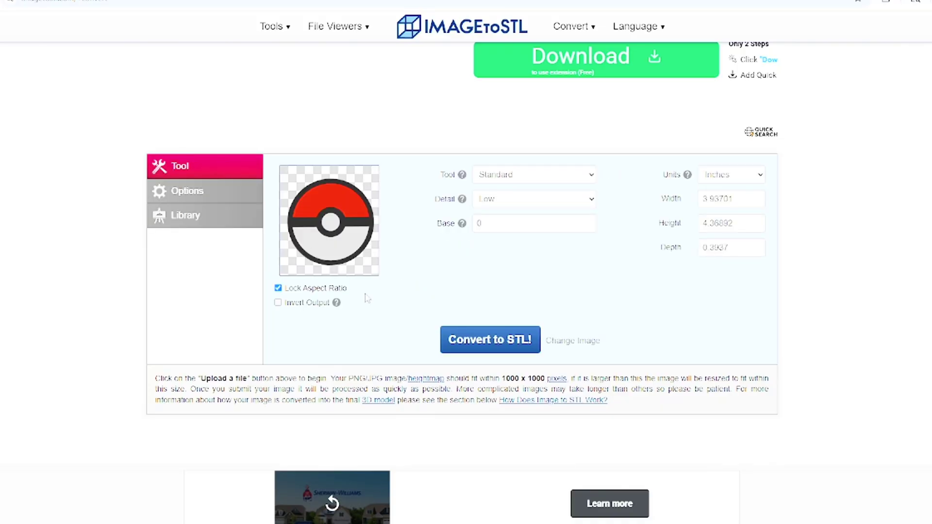
click(477, 345)
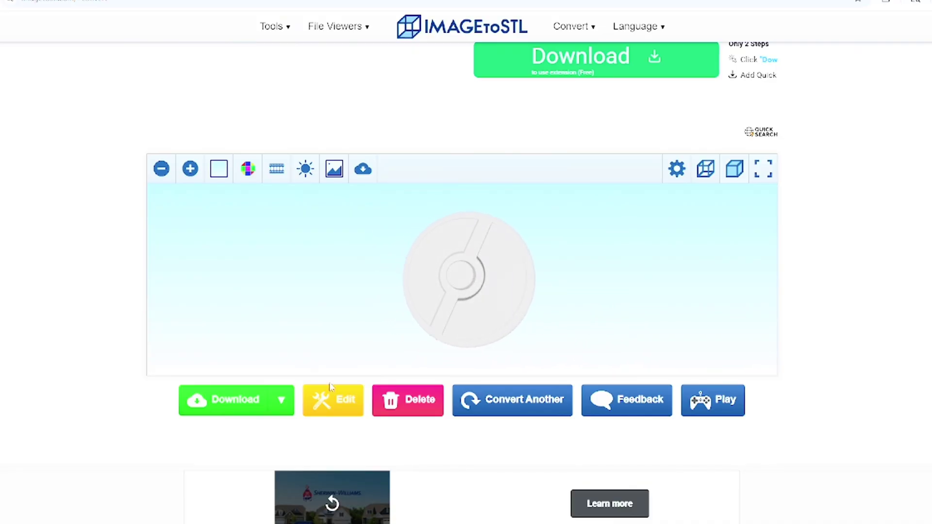
Step: Set Generate Normals to Vertex (Smooth) in the conversion settings
click(331, 389)
click(686, 200)
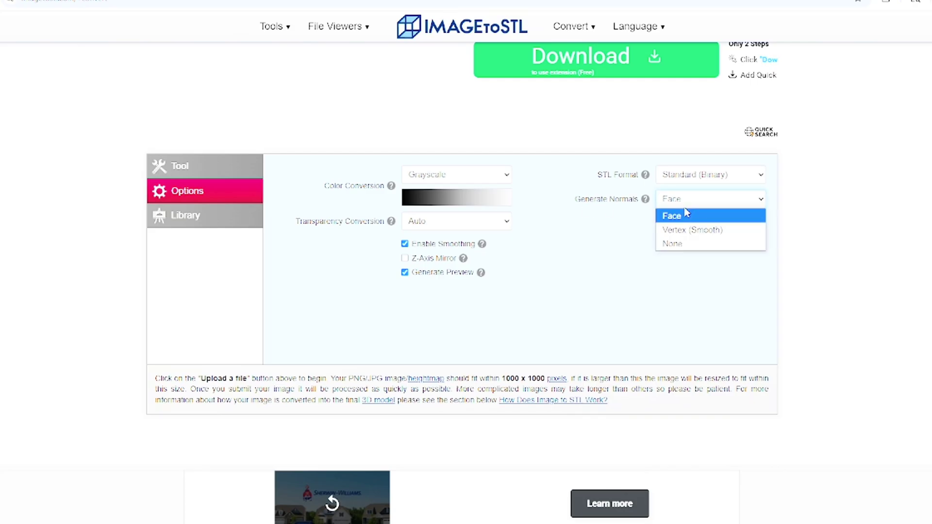
click(686, 231)
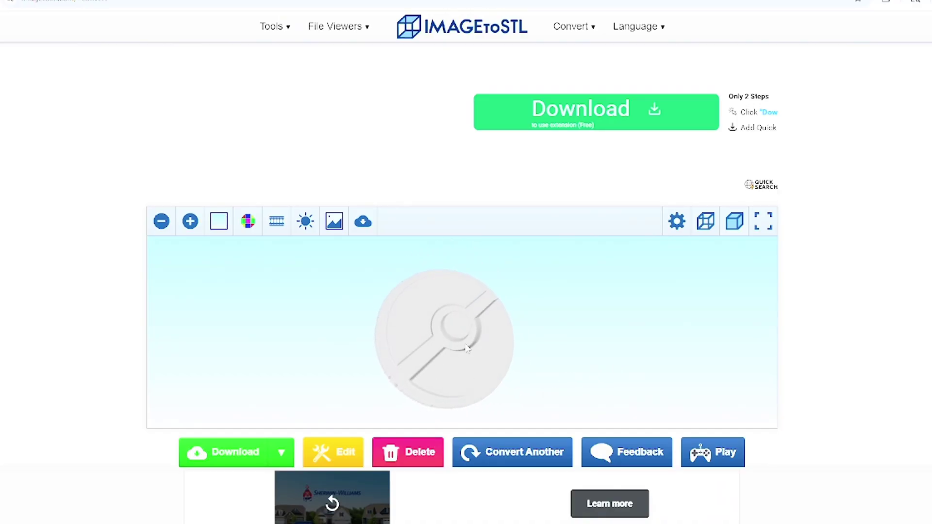
Step: Regenerate the Poké Ball STL with smooth normals and orbit it to inspect its depth
click(318, 461)
click(217, 249)
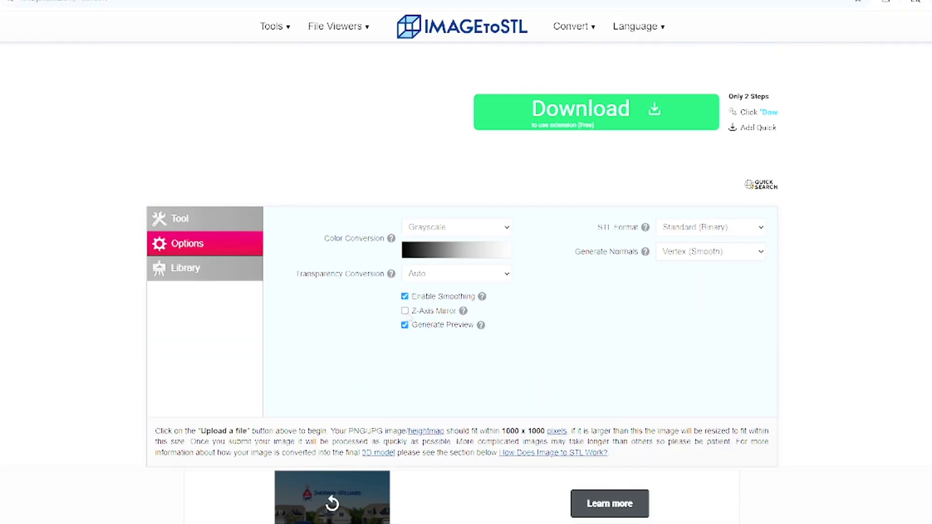
click(234, 213)
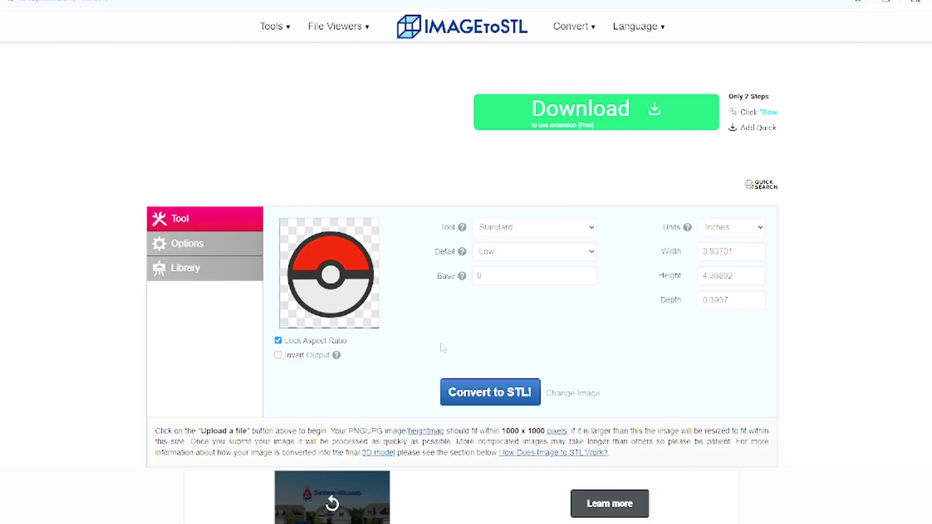
click(467, 395)
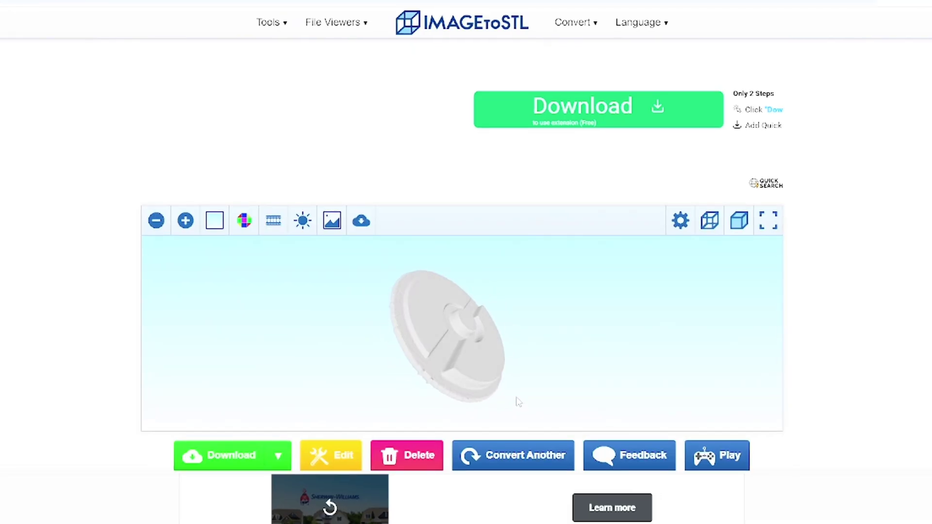
drag(518, 402, 659, 342)
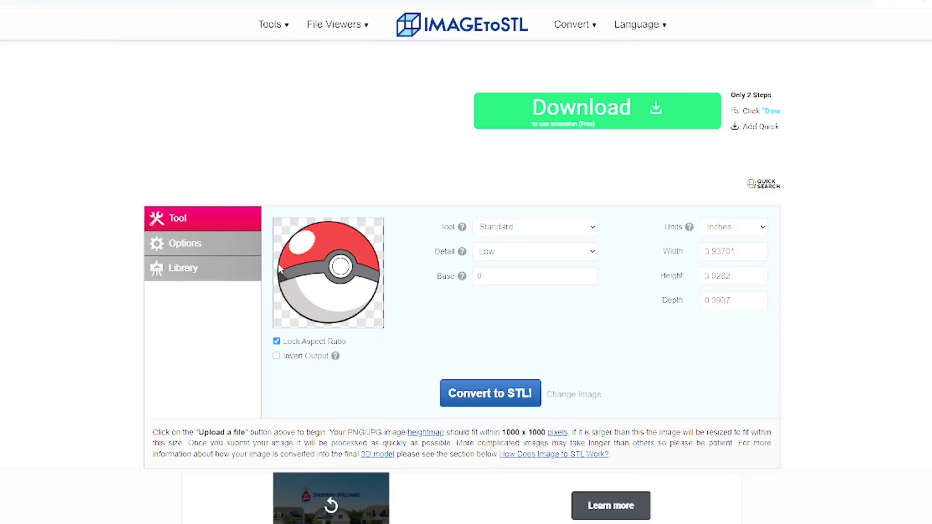
Step: Convert the shaded Poké Ball image to STL at Low detail
click(222, 252)
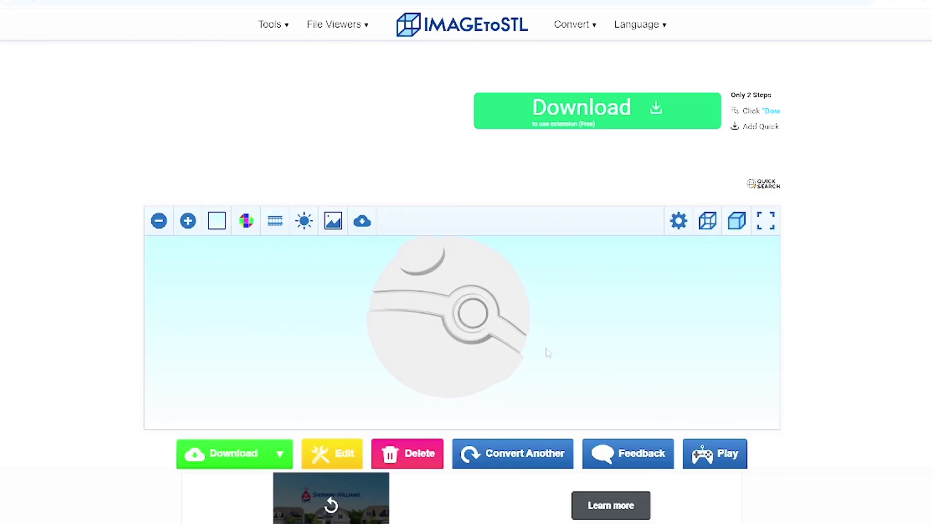
click(351, 456)
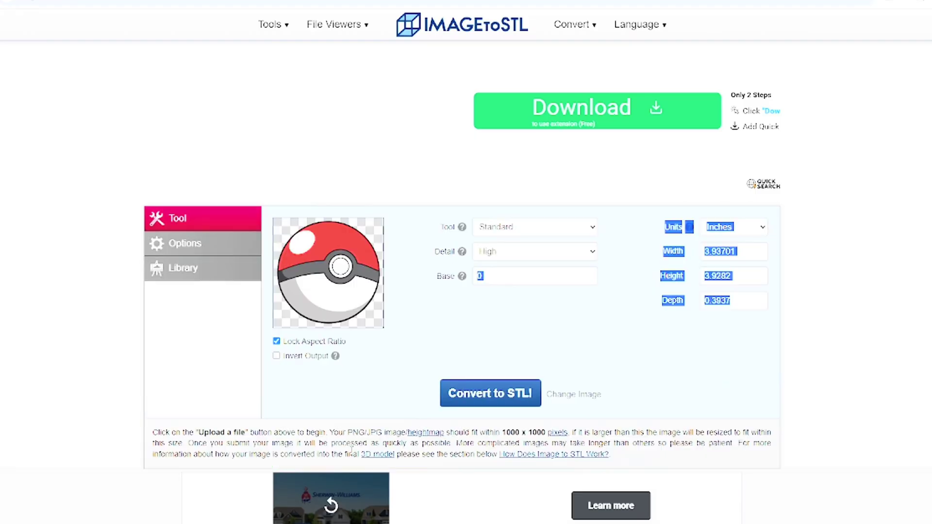
click(525, 253)
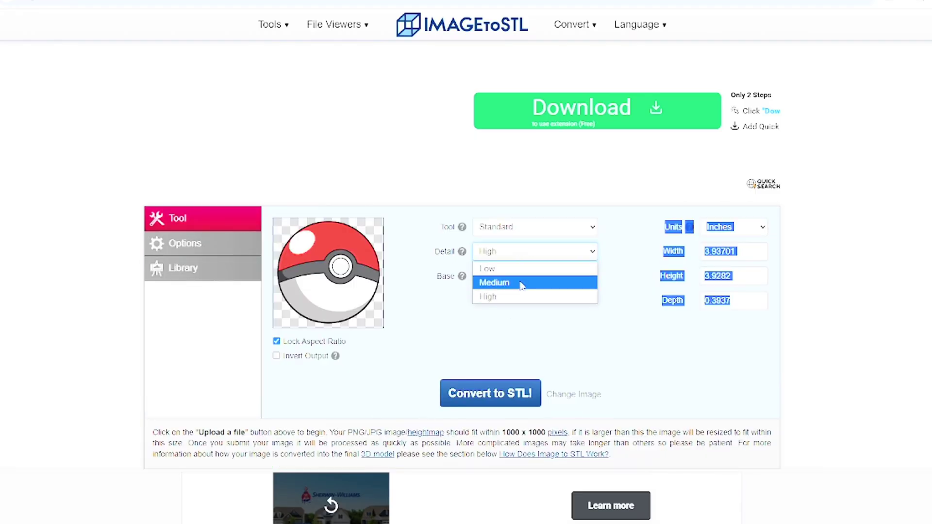
click(524, 269)
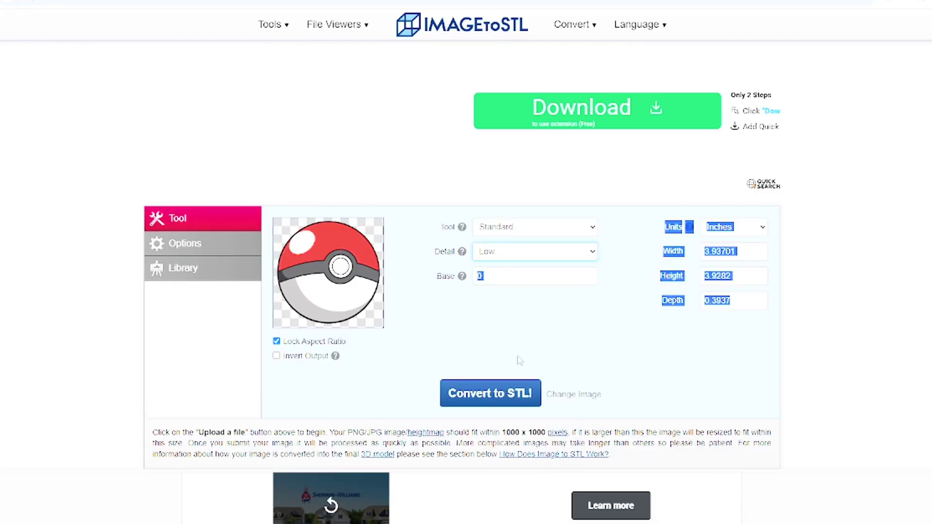
click(518, 393)
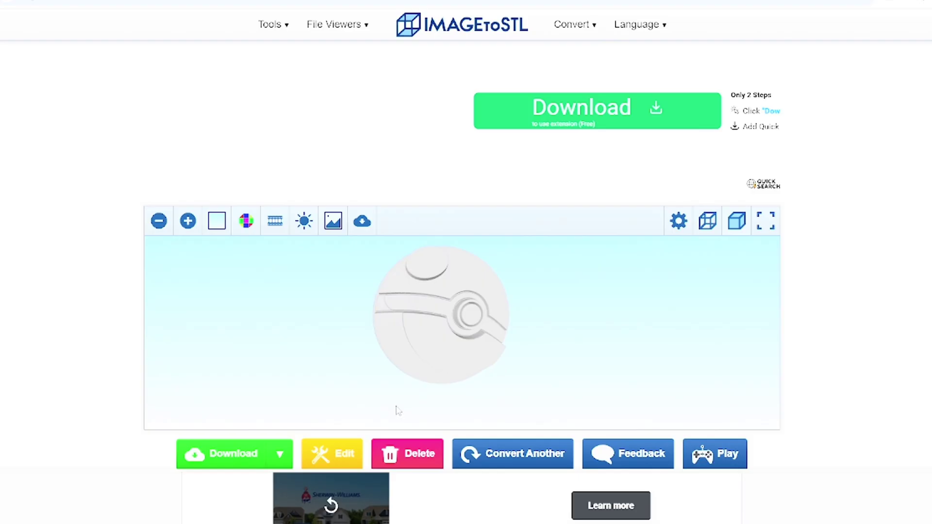
Step: Regenerate the ball relief at High detail
click(350, 451)
click(500, 252)
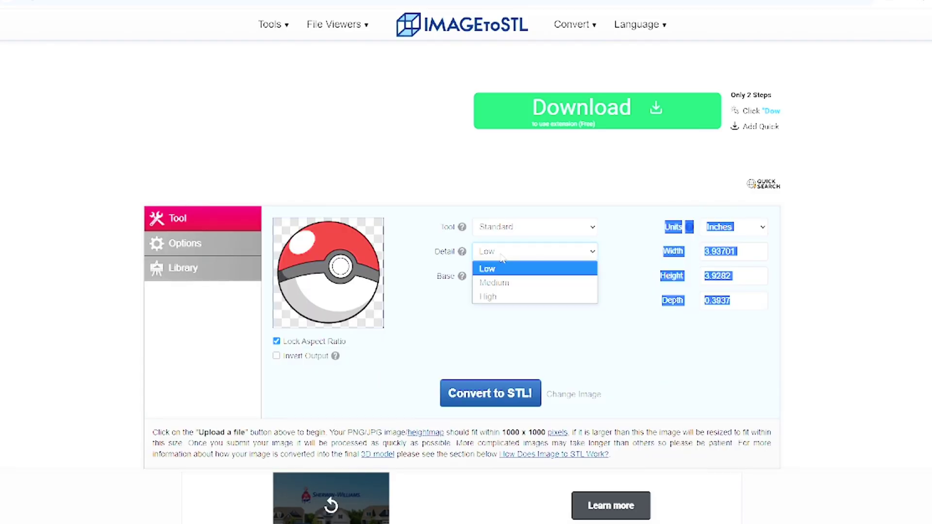
click(501, 296)
click(499, 391)
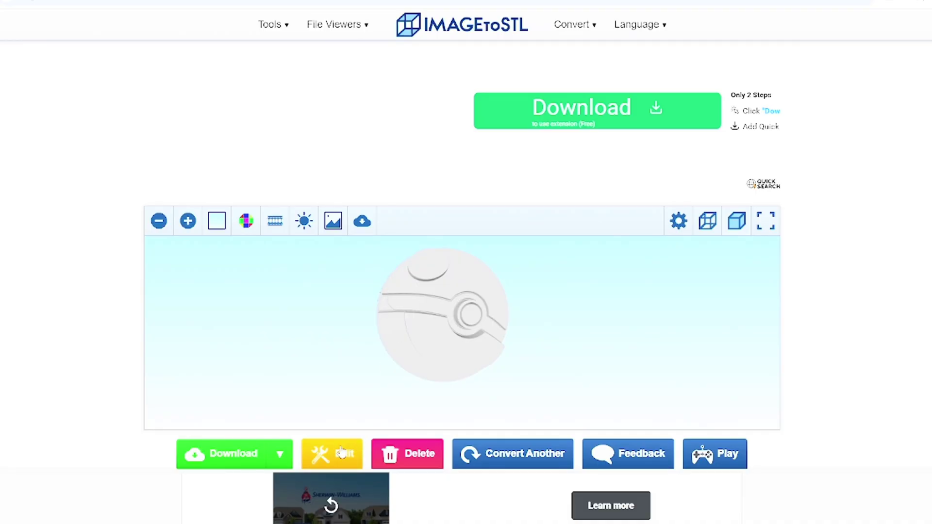
Step: Regenerate it at Low detail again, orbit to an oblique view, and reopen the settings
click(342, 452)
click(554, 251)
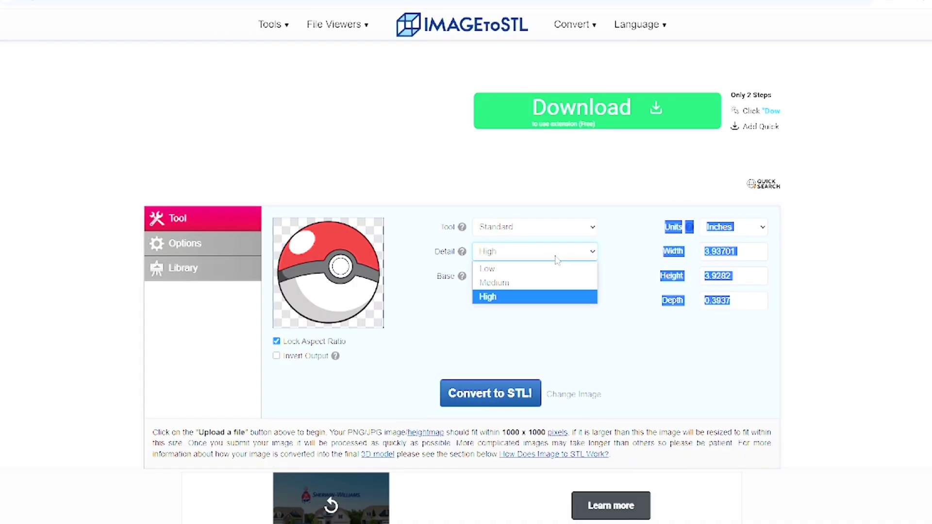
click(535, 268)
click(507, 392)
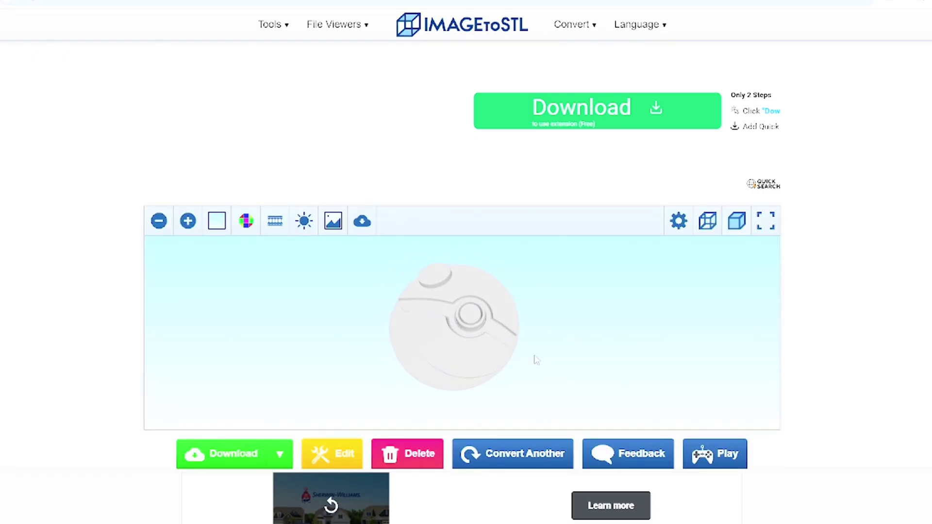
drag(536, 358, 370, 436)
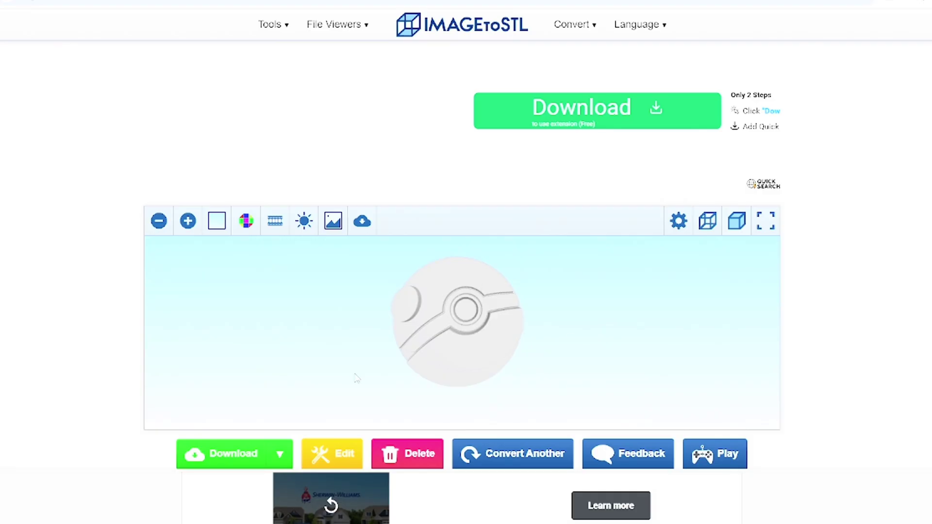
click(319, 453)
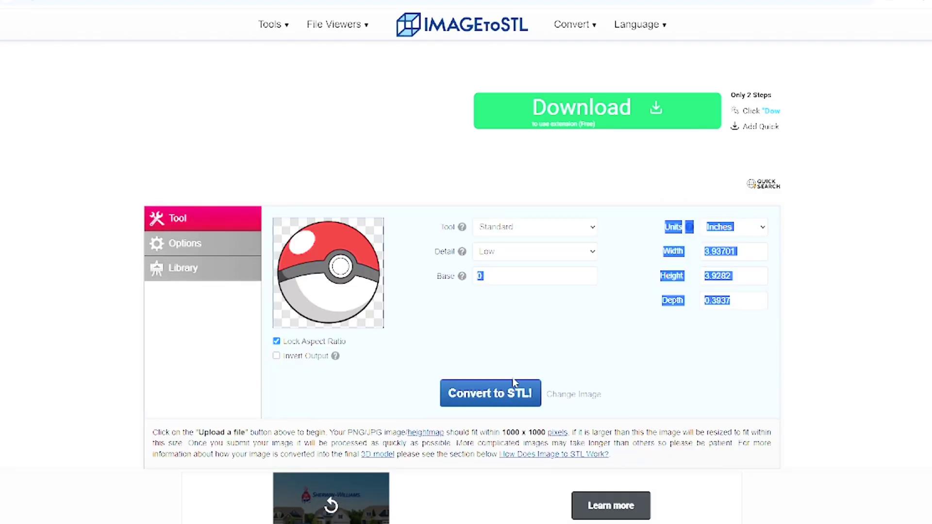
Step: Swap in the outlined Poké Ball picture, convert it to STL, and orbit the preview
click(600, 395)
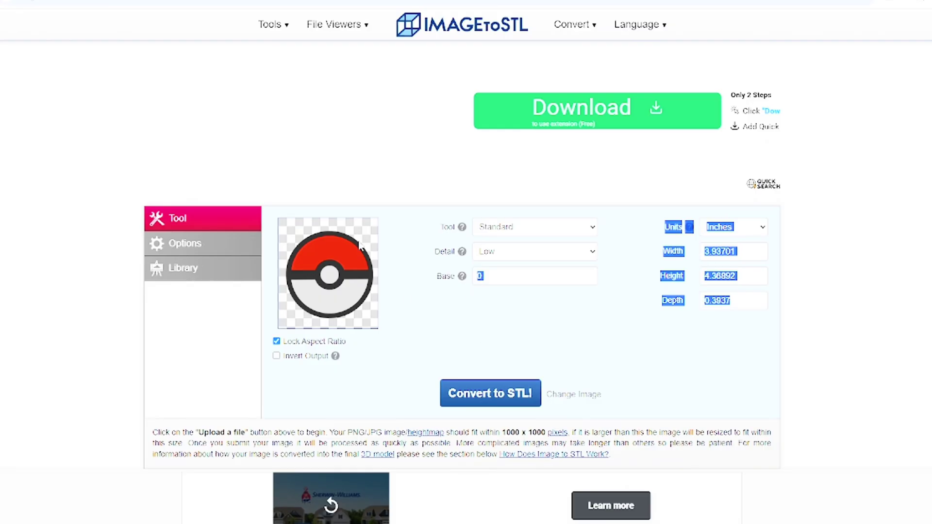
click(474, 402)
drag(474, 403, 510, 399)
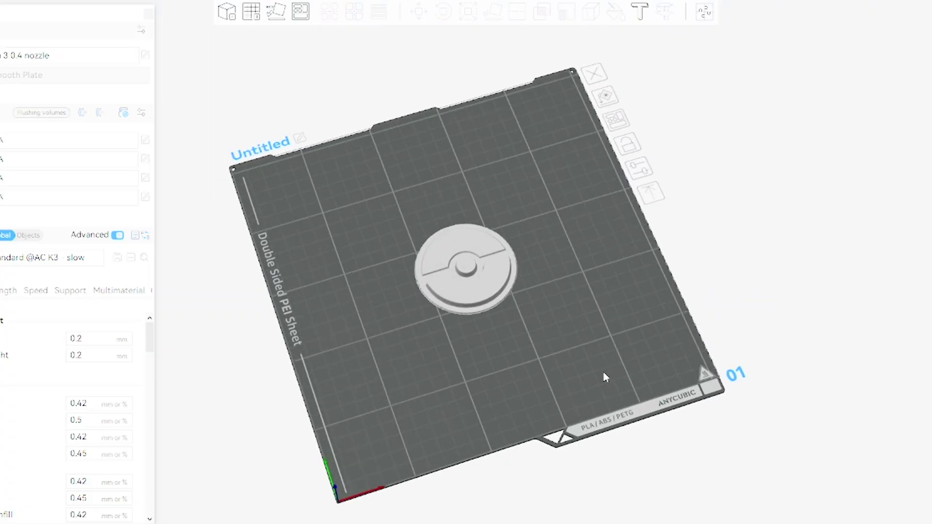
scroll(541, 376, up, 5)
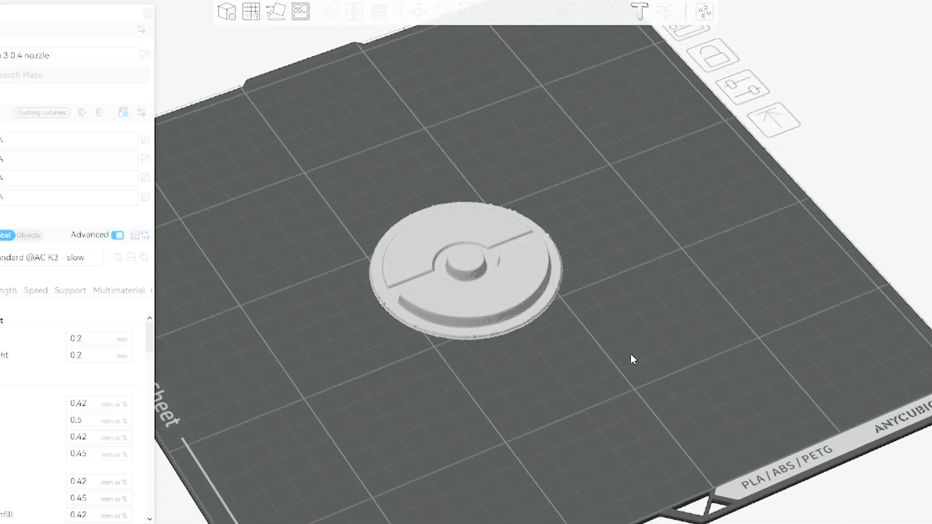
Step: Select the Poké Ball disc on the build plate and enter Color Painting mode
drag(632, 359, 730, 386)
scroll(607, 402, up, 3)
drag(607, 402, 592, 434)
scroll(573, 414, up, 2)
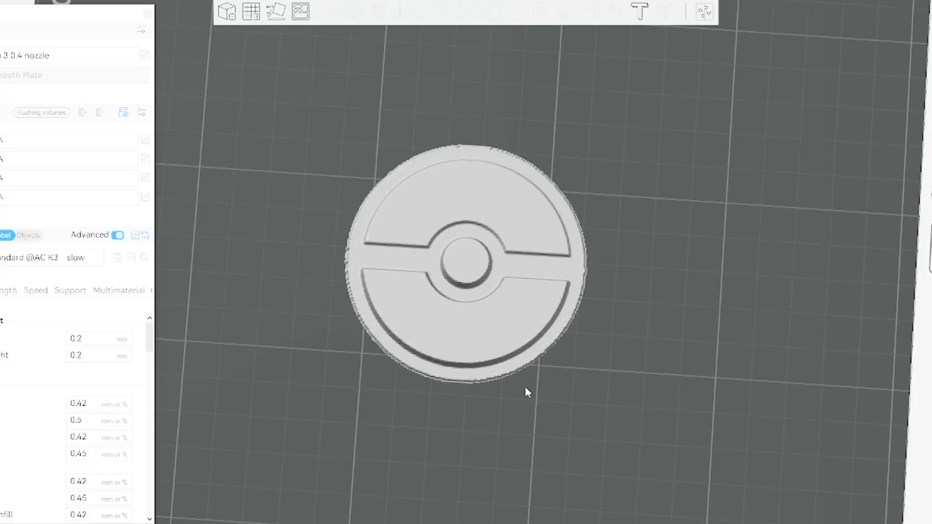
scroll(697, 376, down, 5)
drag(697, 376, 636, 377)
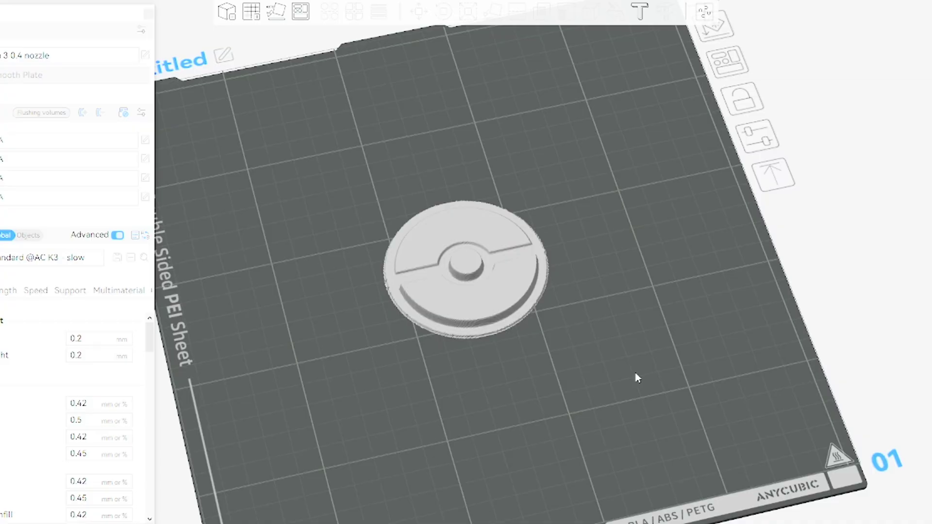
click(465, 315)
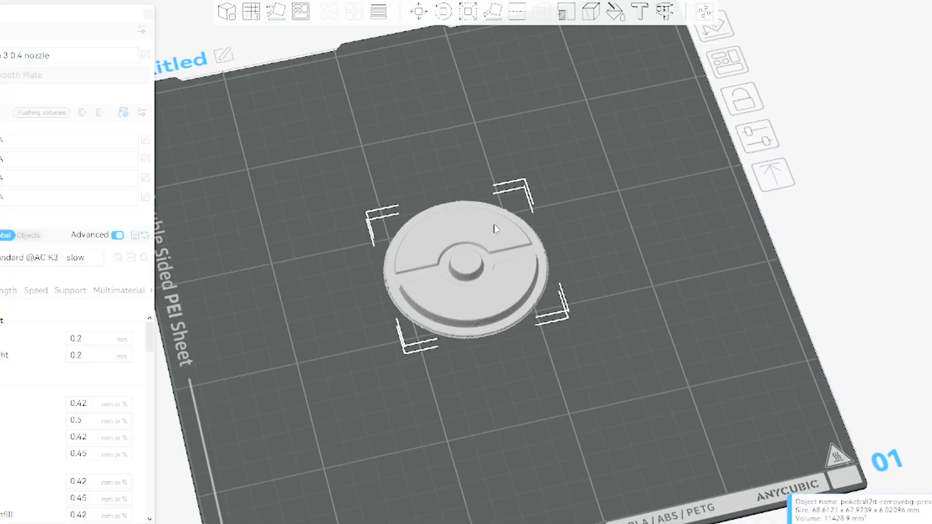
click(616, 13)
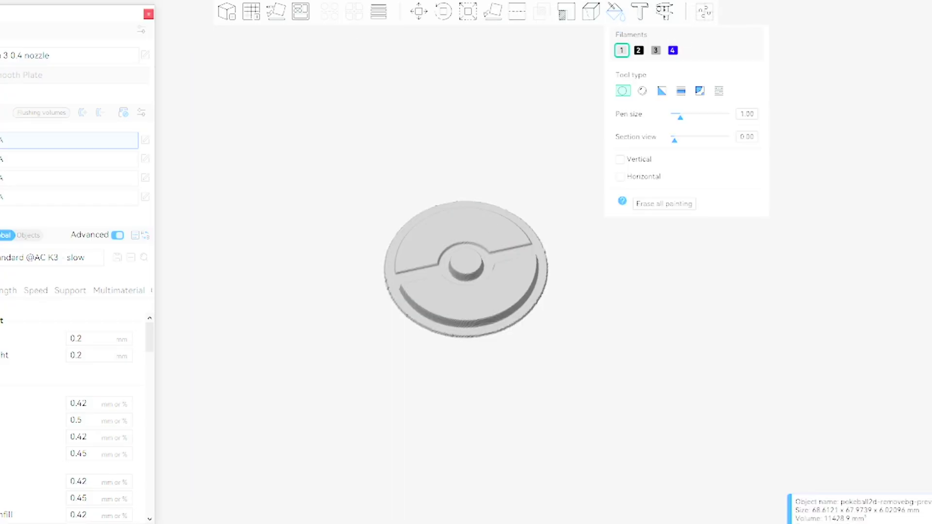
Step: Set filament 1 to black, filament 2 to white and filament 3 to red
click(4, 159)
key(Return)
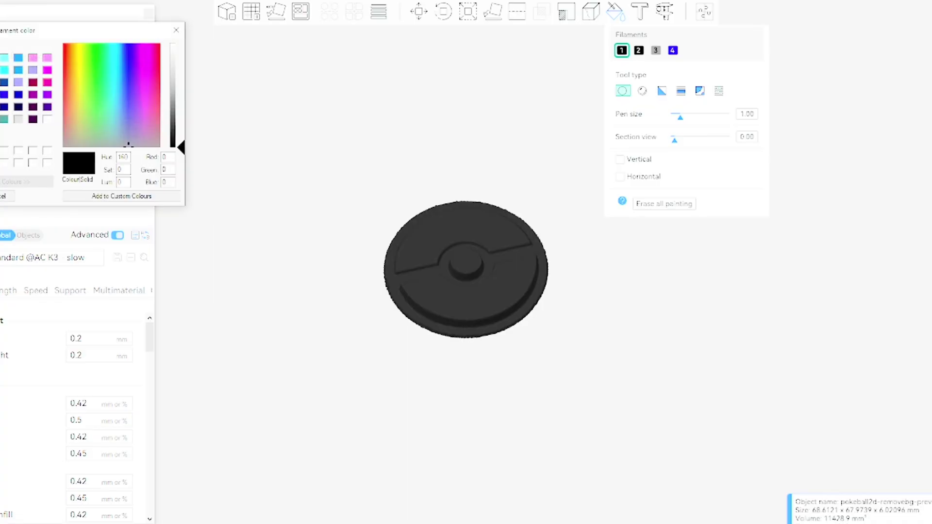
click(47, 119)
key(Return)
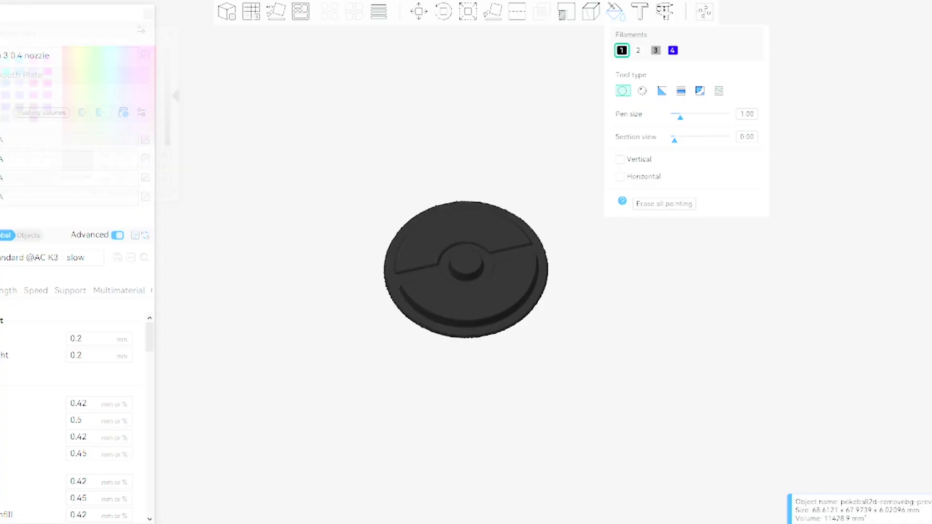
click(64, 45)
key(Return)
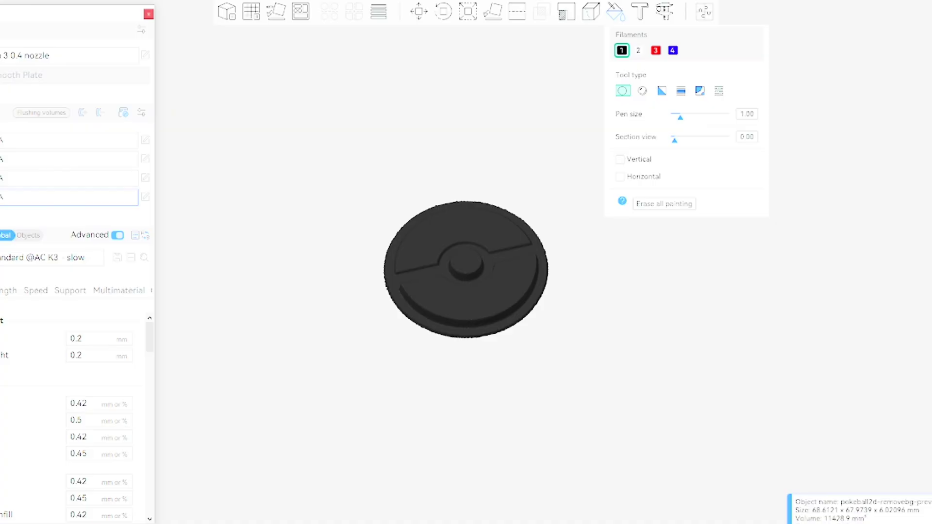
Step: Choose the white filament with Smart Fill and a lowered fill angle
click(639, 50)
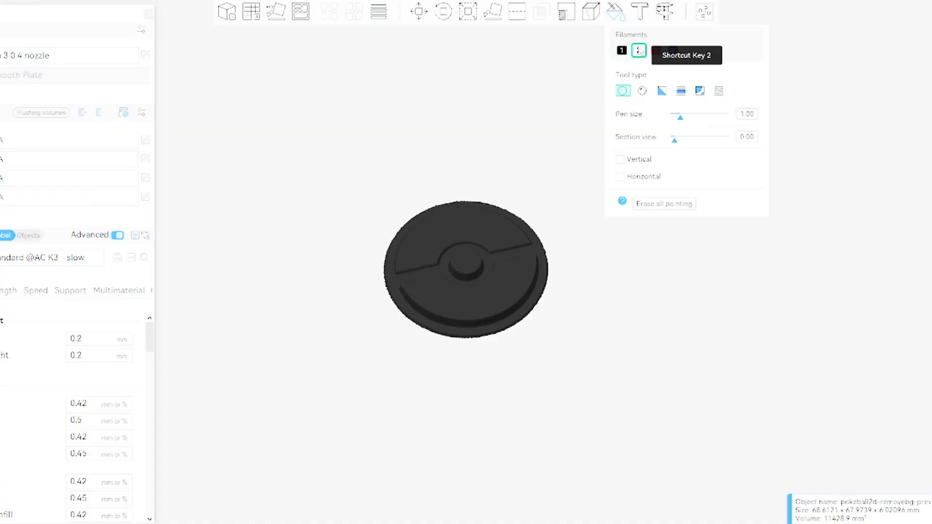
click(700, 91)
click(688, 157)
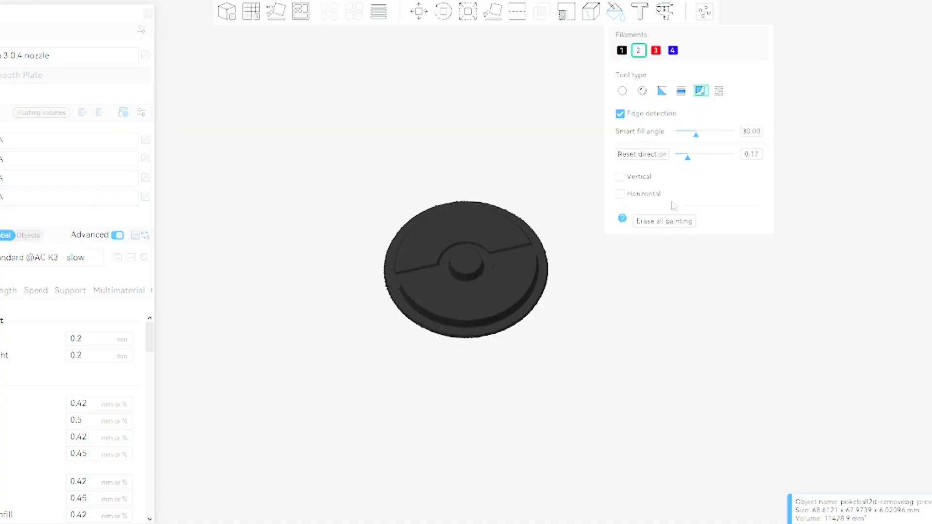
mouse_move(696, 135)
mouse_down()
mouse_move(686, 135)
mouse_move(692, 157)
mouse_move(676, 157)
mouse_up()
Step: Fill the centre button and lower half white, then the top half red
click(466, 257)
scroll(674, 337, up, 3)
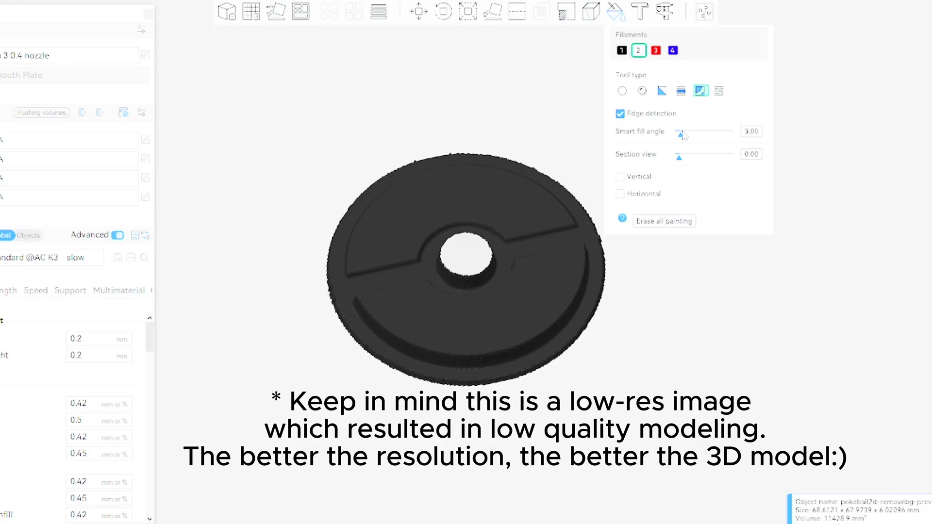
click(544, 271)
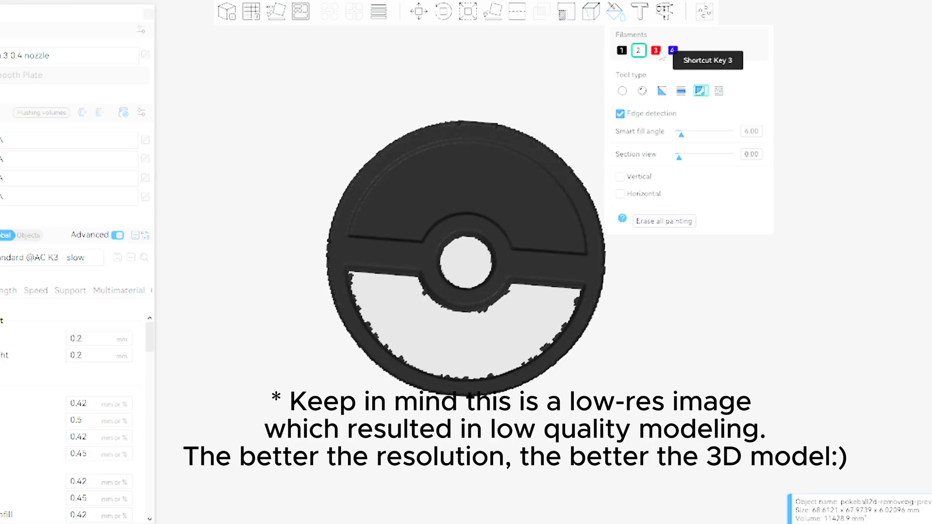
click(655, 50)
click(496, 196)
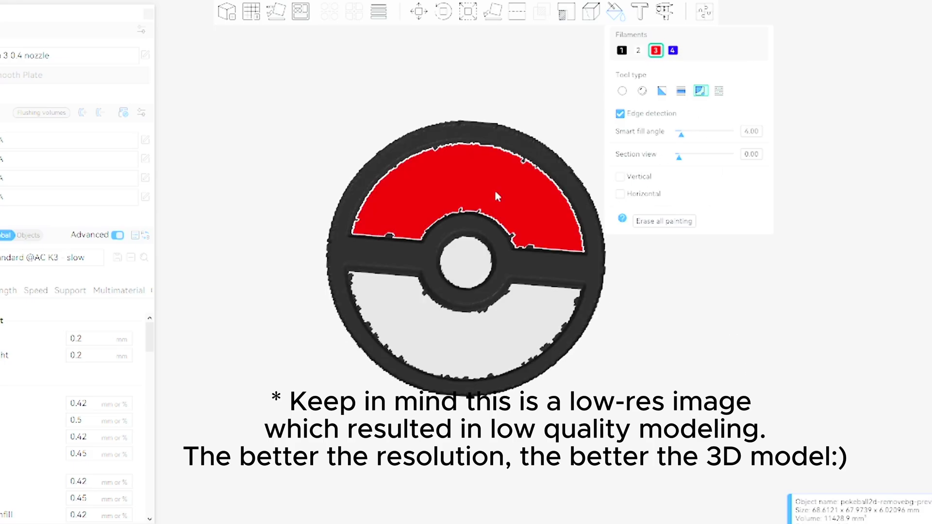
scroll(496, 196, up, 2)
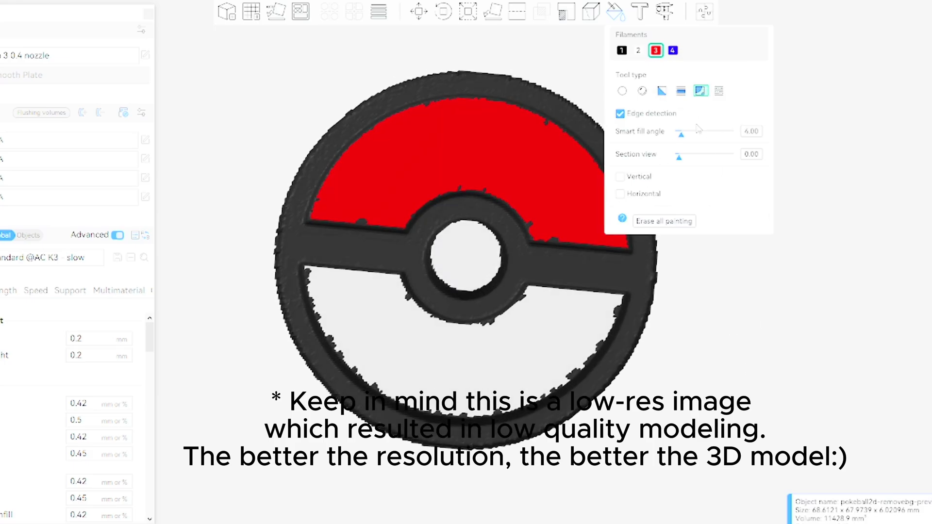